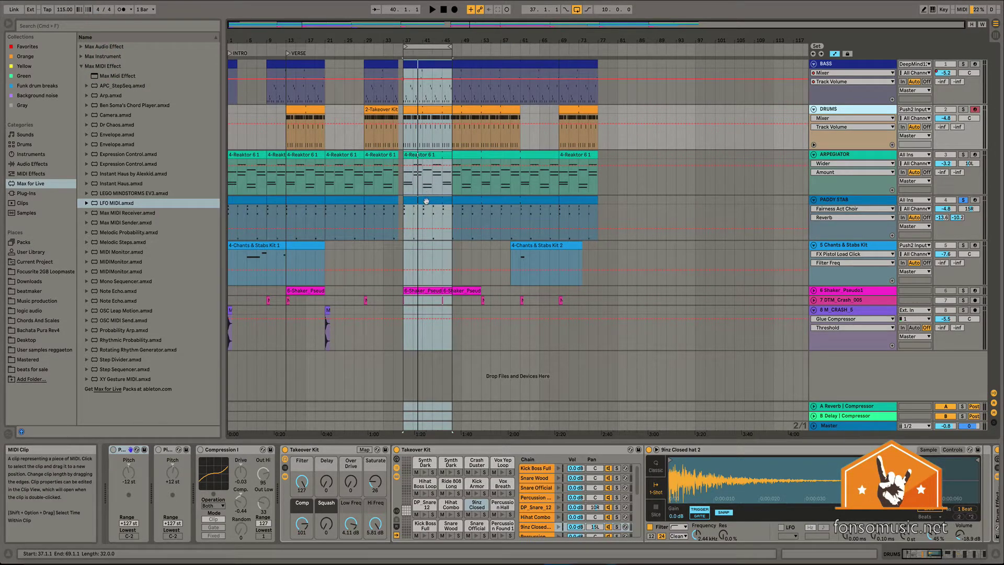
Step: Play the looped section and compare the PADDY STAB track in the full mix and soloed
{"action": "left_click", "coordinate": [839, 200]}
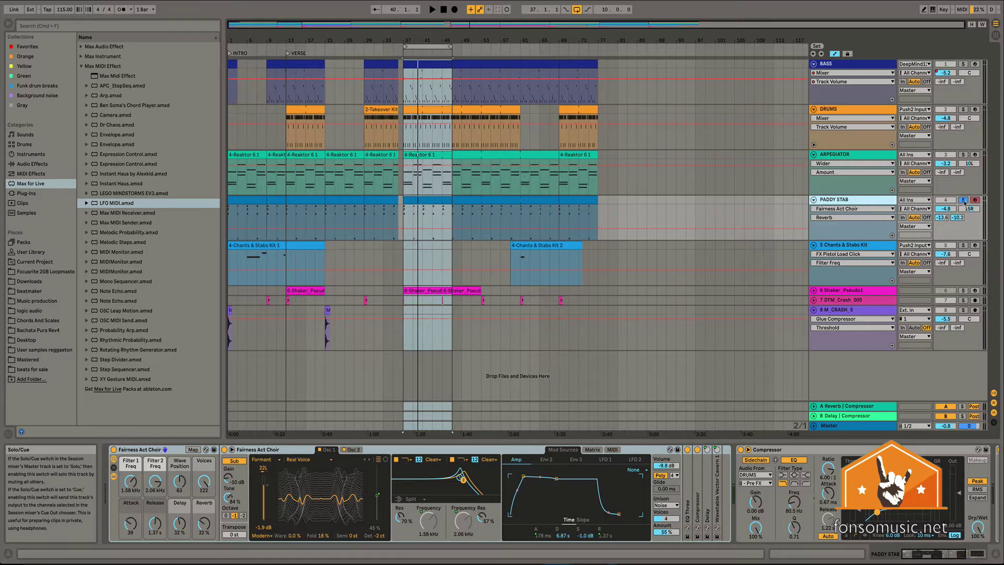
{"action": "key", "text": "space"}
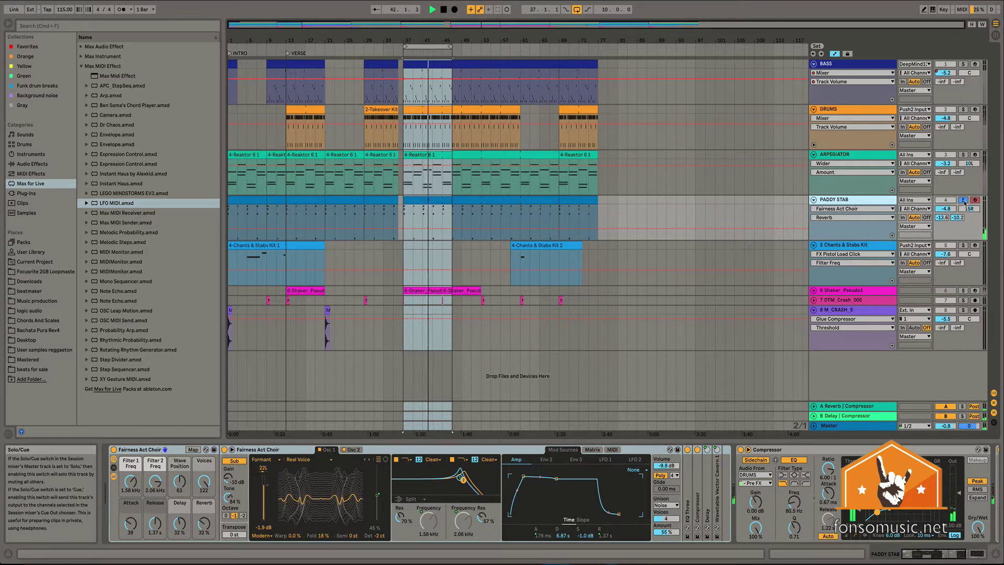
{"action": "left_click", "coordinate": [964, 200]}
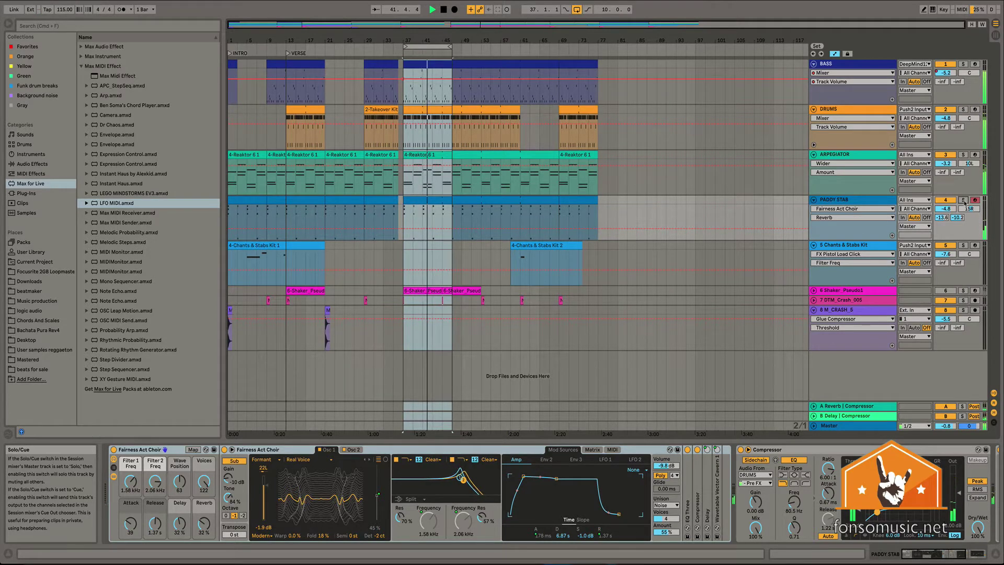
{"action": "left_click", "coordinate": [964, 201]}
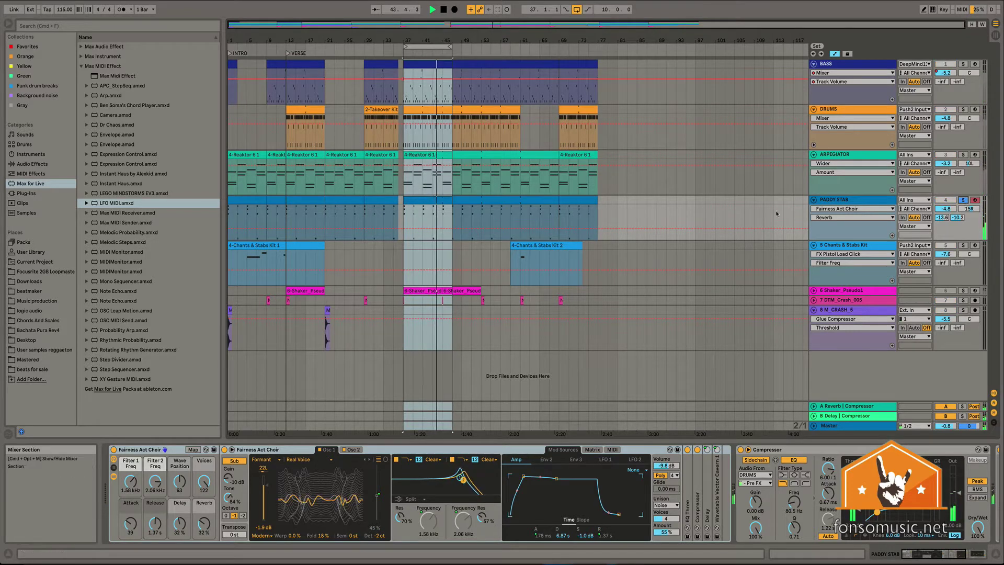
Step: Examine the MIDI notes of the PADDY STAB clip and the track's device chain, and audition the soloed synth
{"action": "double_click", "coordinate": [426, 201]}
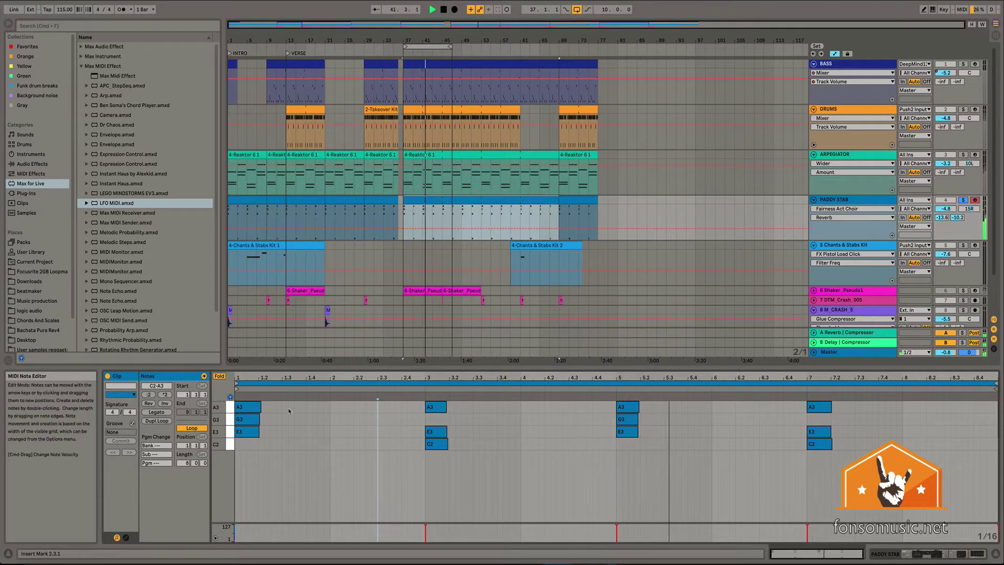
{"action": "key", "text": "space"}
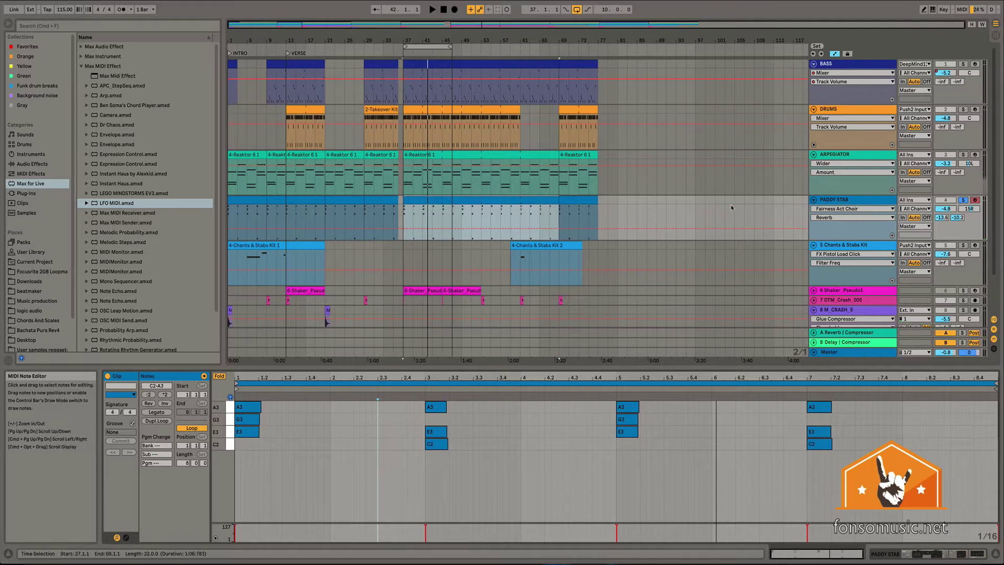
{"action": "double_click", "coordinate": [853, 205]}
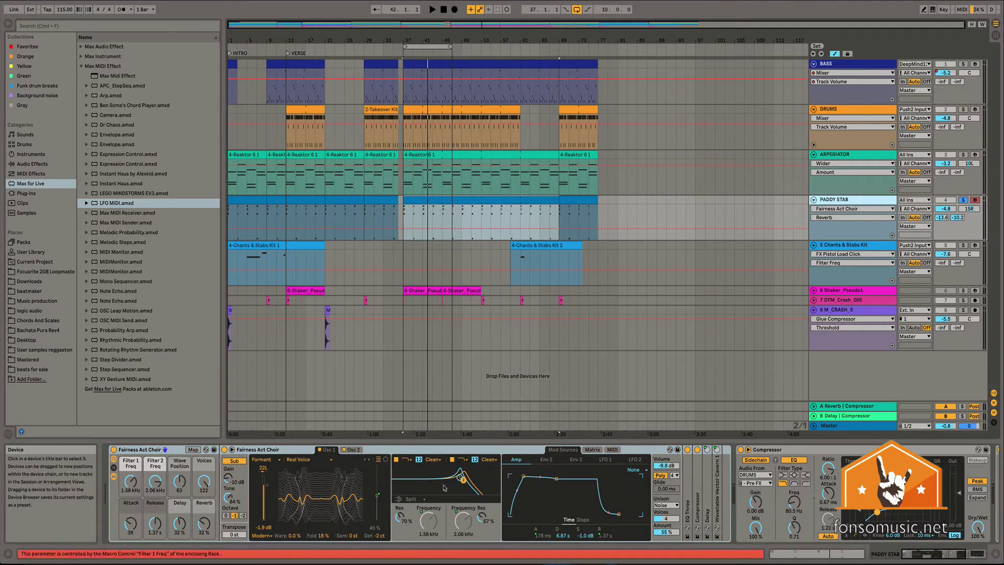
{"action": "double_click", "coordinate": [471, 200]}
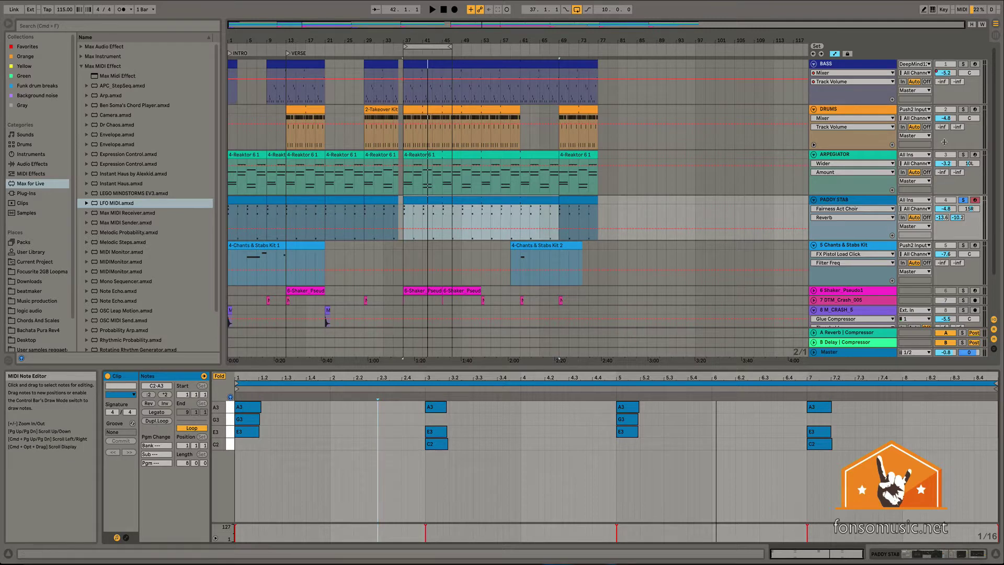
{"action": "left_click", "coordinate": [830, 201]}
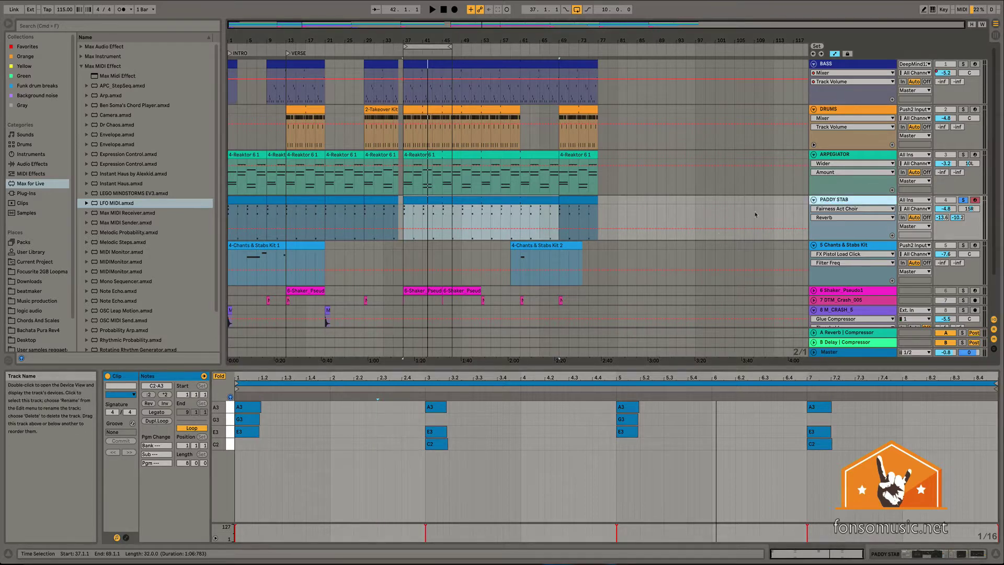
{"action": "key", "text": "shift+Tab"}
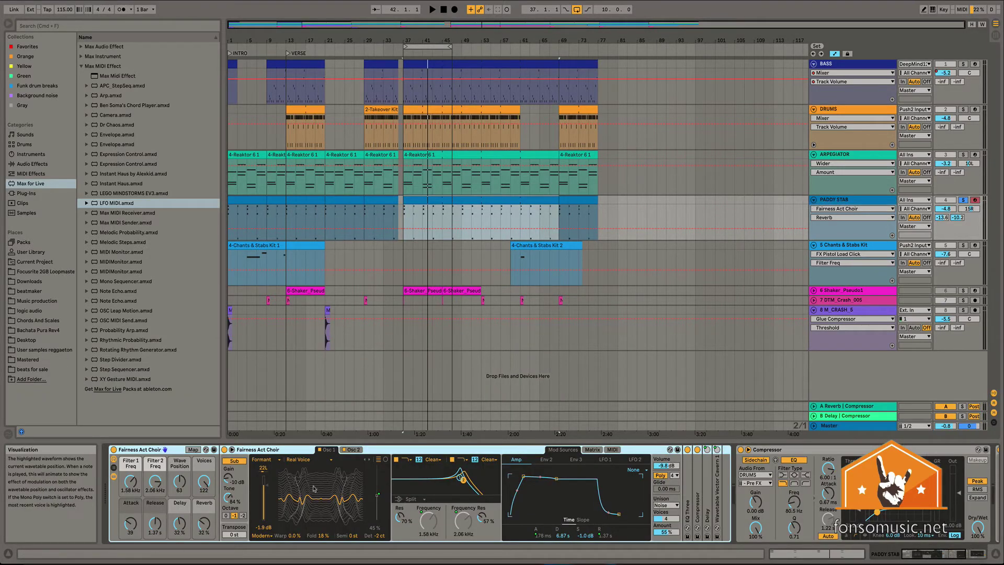
{"action": "key", "text": "space"}
{"action": "key", "text": "space"}
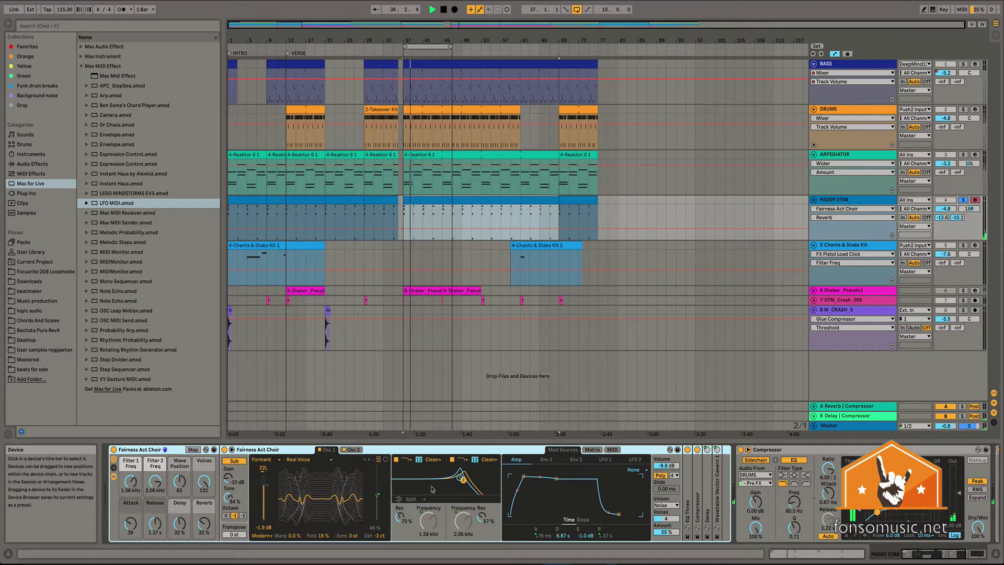
Step: Sweep the rack's Wave Position macro through its range, leaving it at 67, and lower Filter 1 Freq to 894 Hz during playback
{"action": "left_click", "coordinate": [372, 519]}
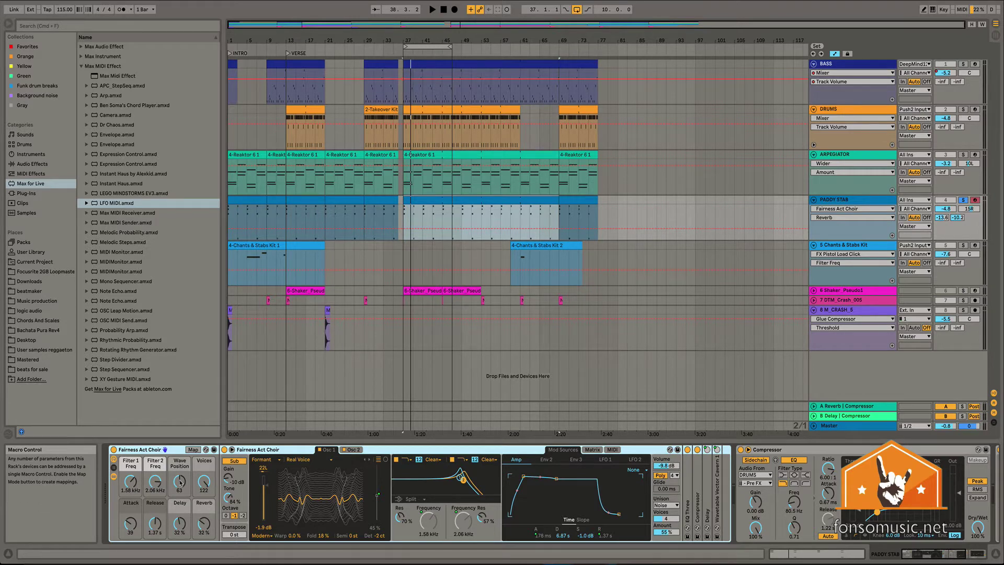
{"action": "left_click_drag", "start_coordinate": [180, 482], "coordinate": [180, 472]}
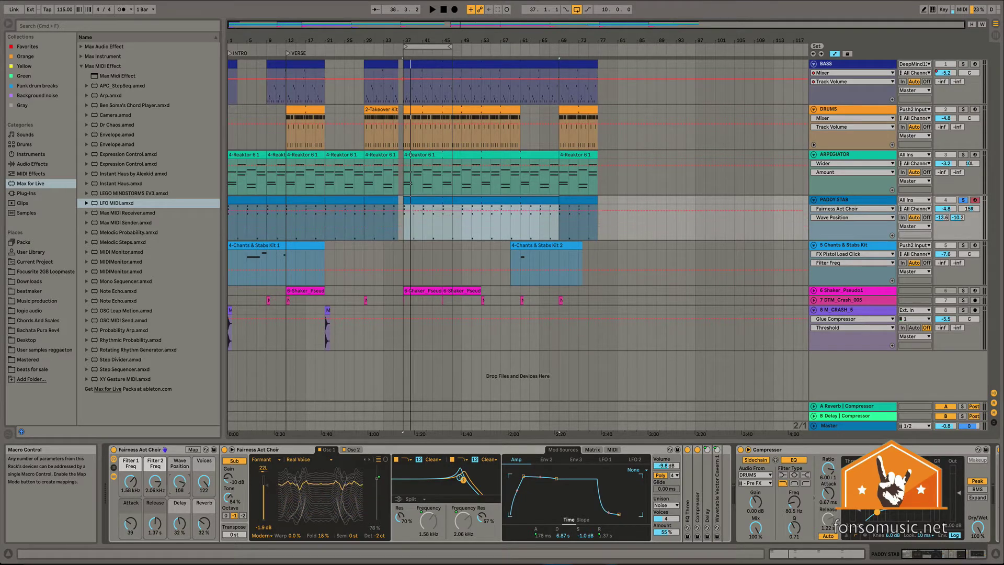
{"action": "left_click_drag", "start_coordinate": [318, 503], "coordinate": [318, 518]}
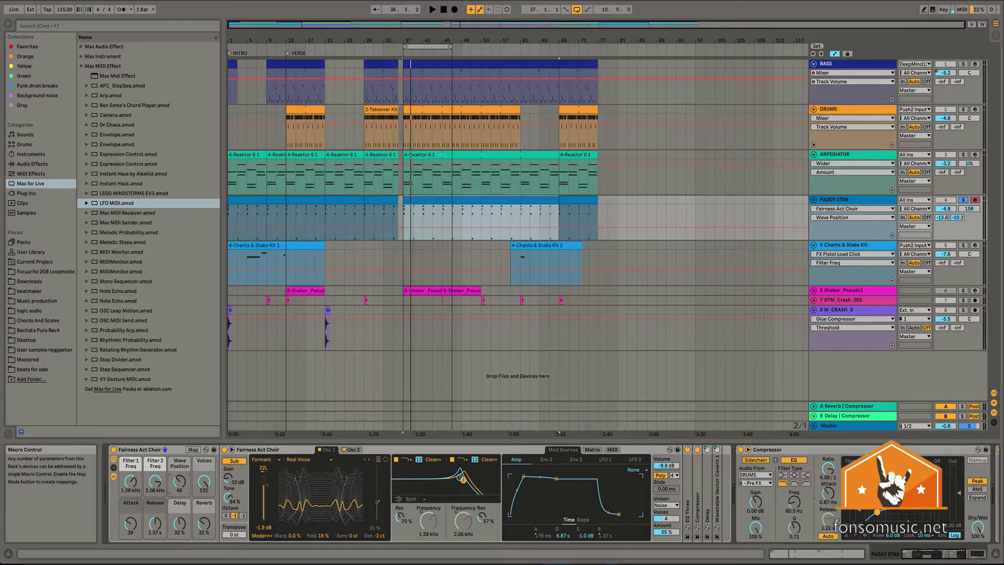
{"action": "mouse_move", "coordinate": [179, 482]}
{"action": "left_mouse_down"}
{"action": "mouse_move", "coordinate": [180, 430]}
{"action": "mouse_move", "coordinate": [180, 497]}
{"action": "left_mouse_up"}
{"action": "key", "text": "space"}
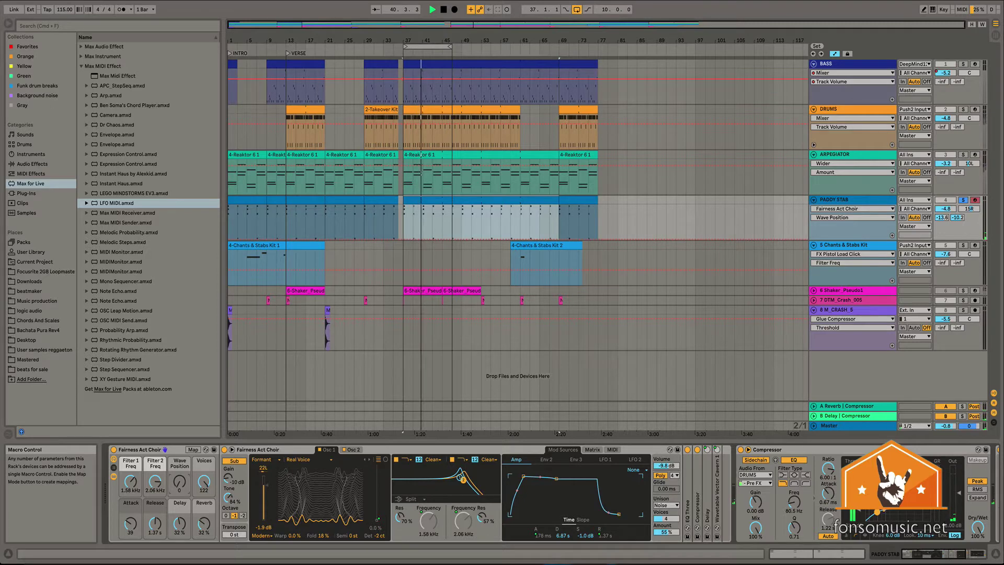
{"action": "left_click_drag", "start_coordinate": [179, 482], "coordinate": [179, 416]}
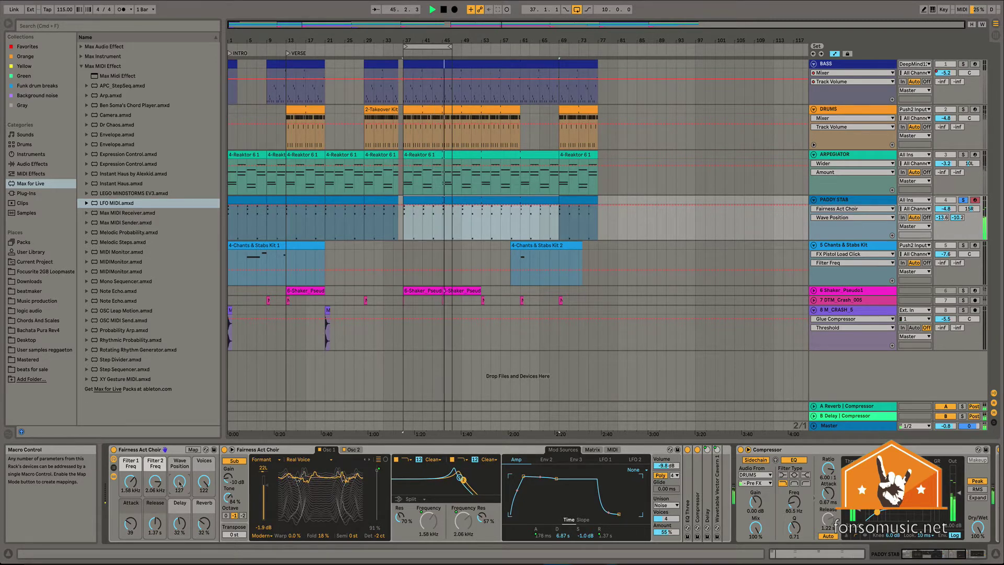
{"action": "left_click_drag", "start_coordinate": [179, 484], "coordinate": [179, 507]}
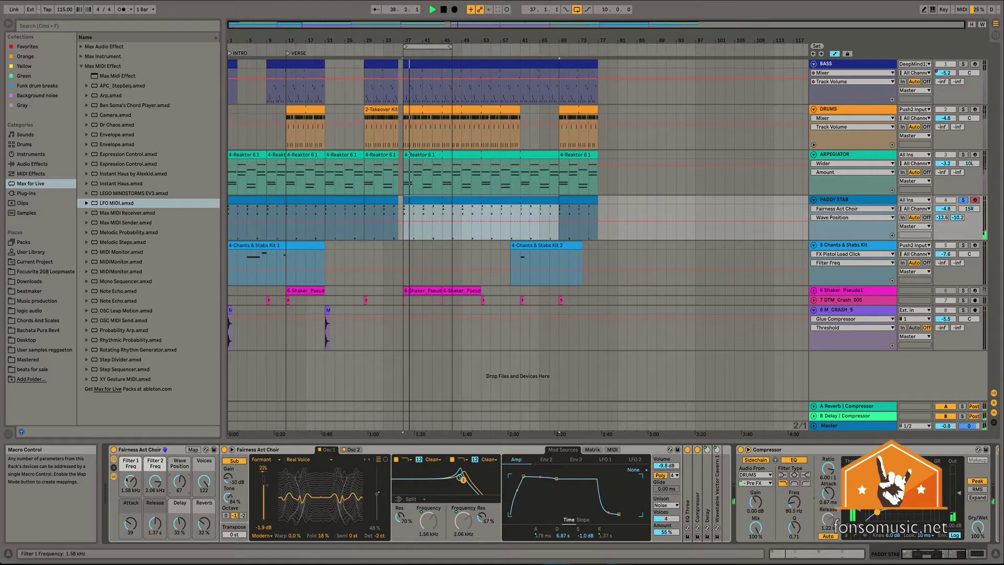
{"action": "mouse_move", "coordinate": [130, 481]}
{"action": "left_mouse_down"}
{"action": "mouse_move", "coordinate": [130, 502]}
{"action": "mouse_move", "coordinate": [131, 473]}
{"action": "left_mouse_up"}
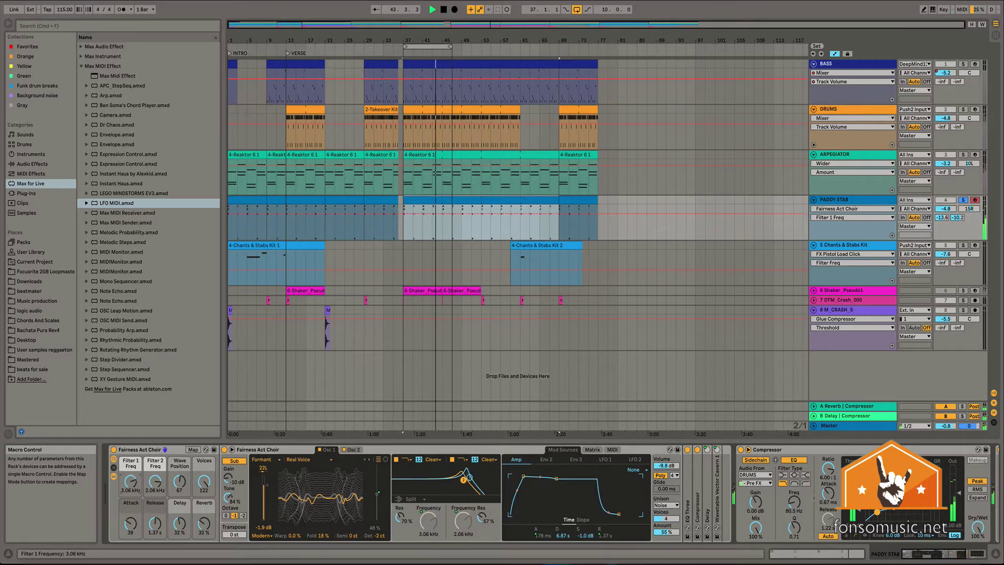
{"action": "key", "text": "space"}
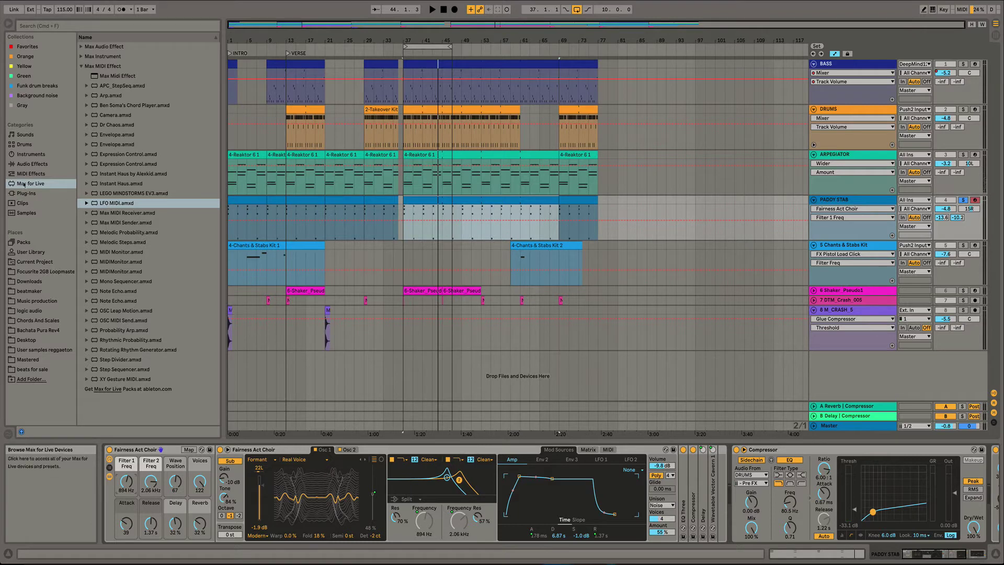
Step: Insert the Max for Live LFO MIDI device before the Fairness Act Choir rack on the PADDY STAB track
{"action": "left_click", "coordinate": [24, 184]}
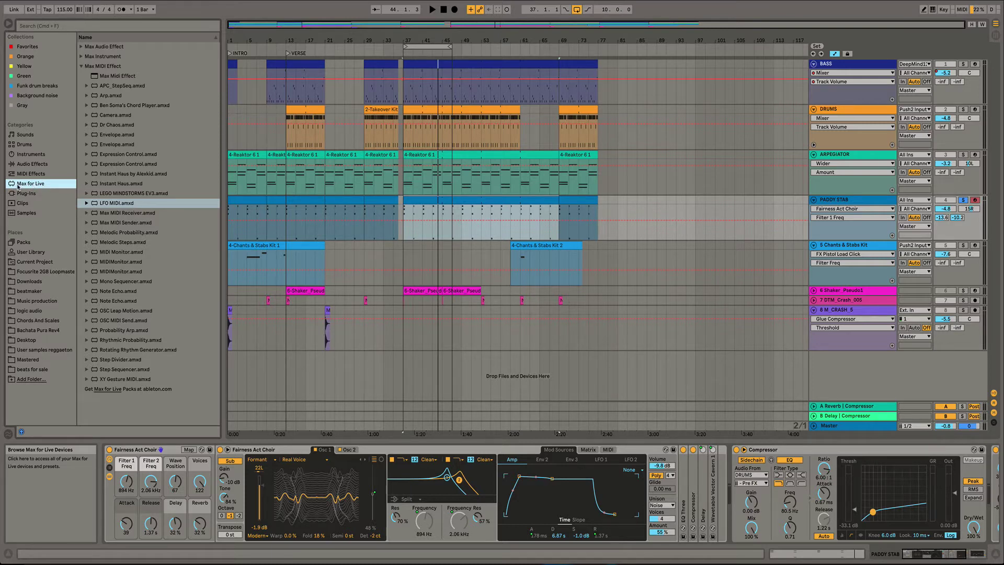
{"action": "left_click", "coordinate": [88, 68]}
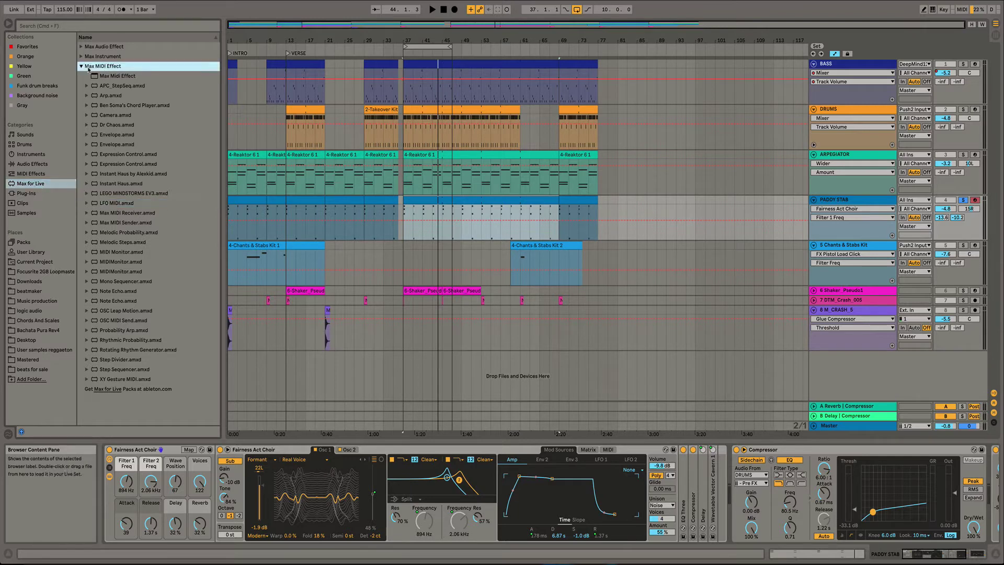
{"action": "left_click", "coordinate": [113, 203]}
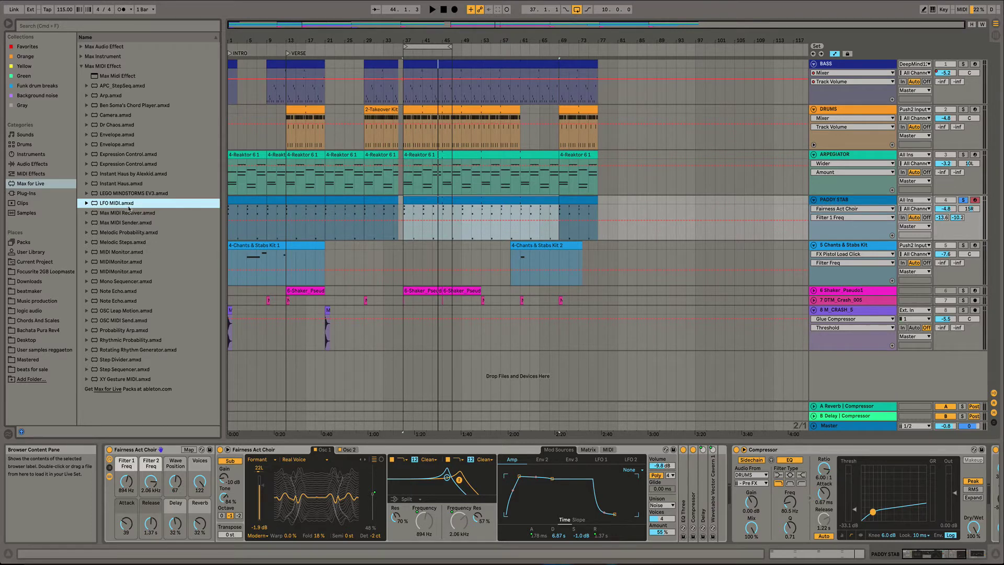
{"action": "mouse_move", "coordinate": [112, 204]}
{"action": "left_mouse_down"}
{"action": "mouse_move", "coordinate": [122, 429]}
{"action": "mouse_move", "coordinate": [107, 496]}
{"action": "mouse_move", "coordinate": [120, 479]}
{"action": "left_mouse_up"}
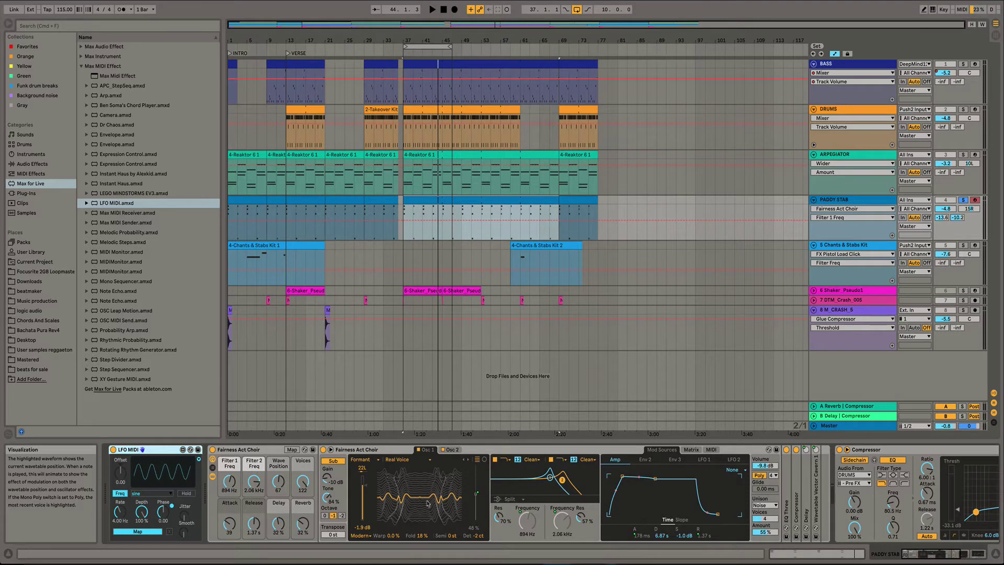
Step: Map the LFO MIDI device to the Filter 1 Freq macro of the Fairness Act Choir rack
{"action": "left_click", "coordinate": [134, 531]}
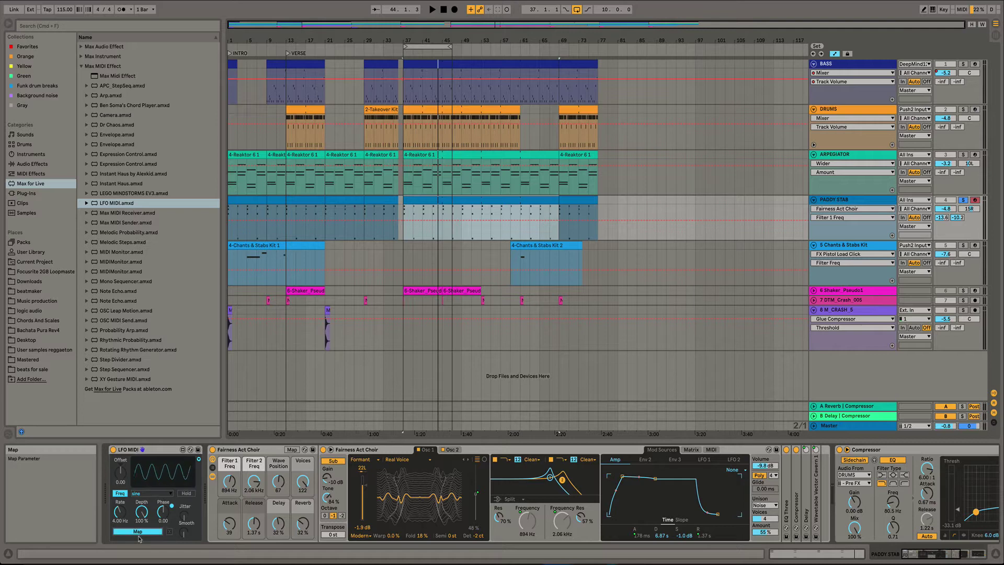
{"action": "left_click", "coordinate": [229, 480]}
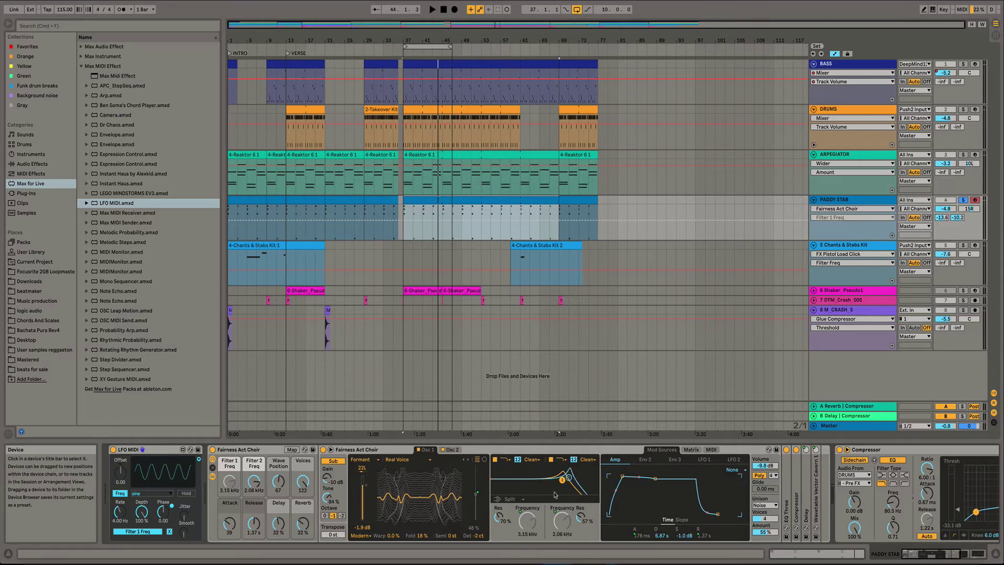
{"action": "left_click", "coordinate": [567, 507]}
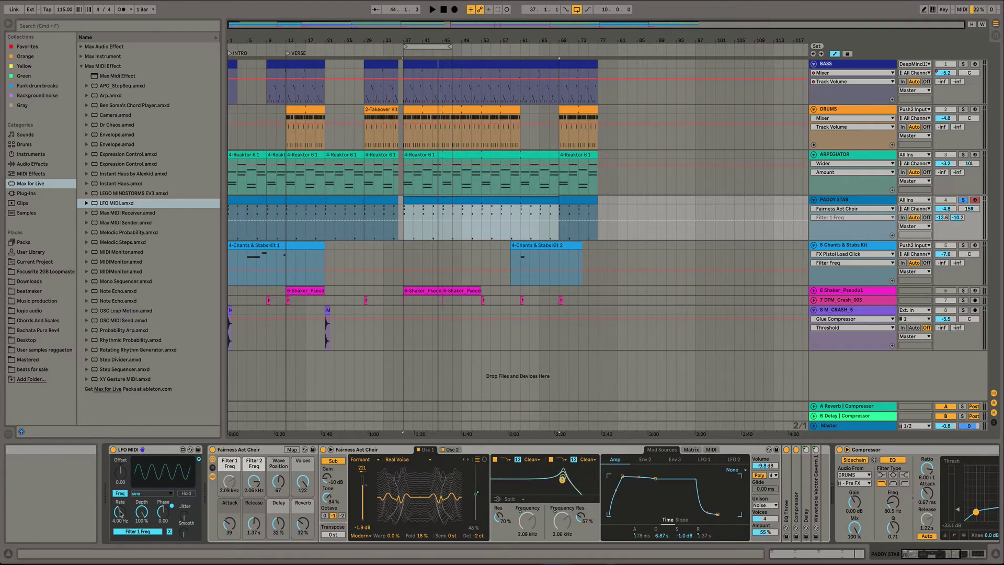
Step: Set the LFO MIDI rate to about 0.35 Hz, its depth to about 5 % and its offset to about 0.38
{"action": "left_click", "coordinate": [123, 450]}
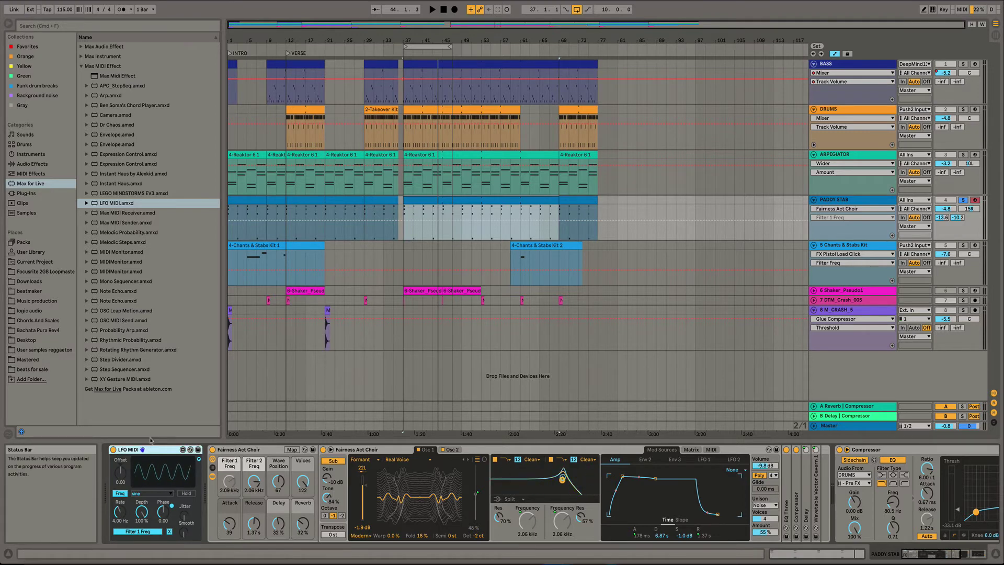
{"action": "left_click_drag", "start_coordinate": [120, 514], "coordinate": [120, 539]}
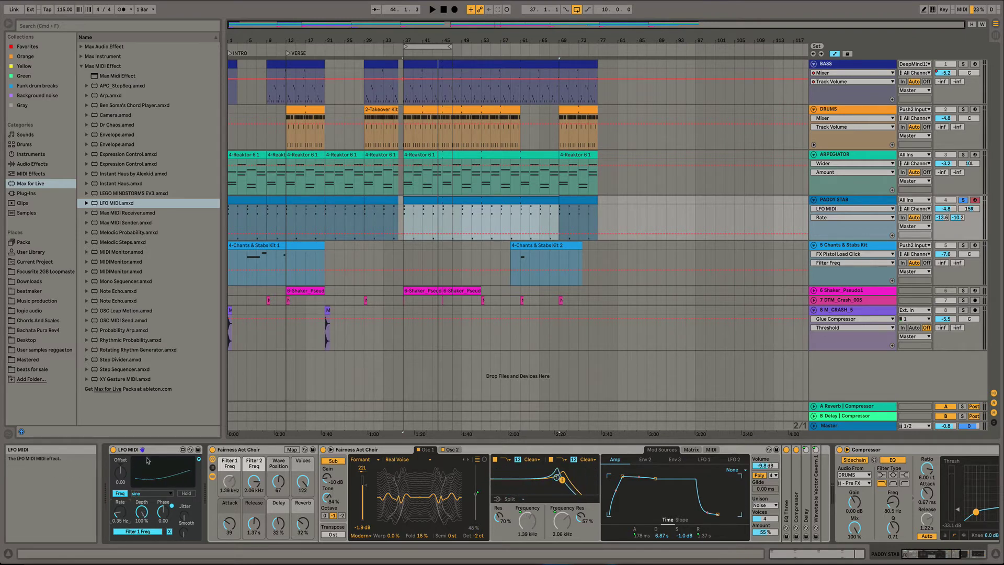
{"action": "left_click", "coordinate": [141, 516]}
{"action": "left_click_drag", "start_coordinate": [142, 515], "coordinate": [145, 515]}
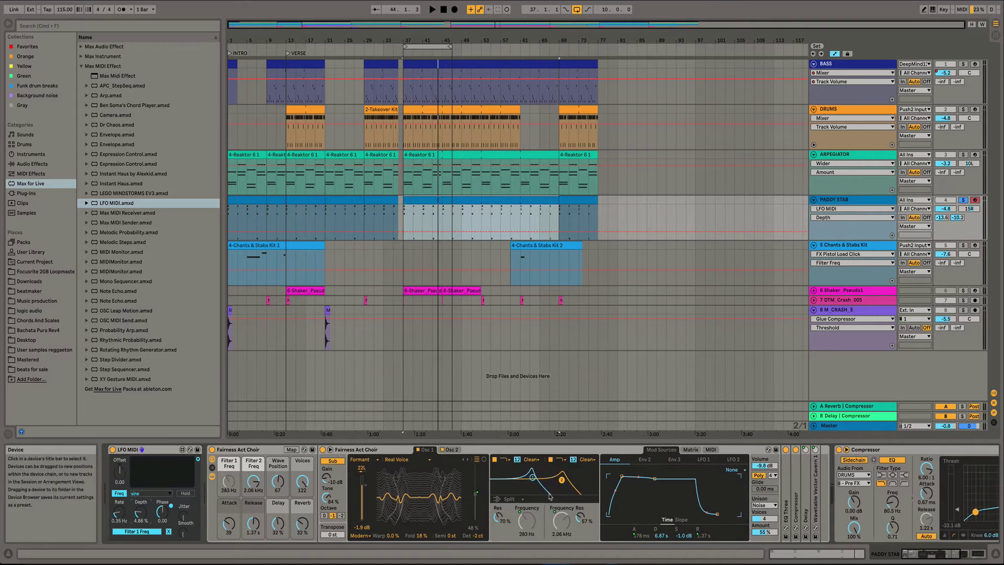
{"action": "scroll", "coordinate": [544, 482], "scroll_direction": "right", "scroll_amount": 1}
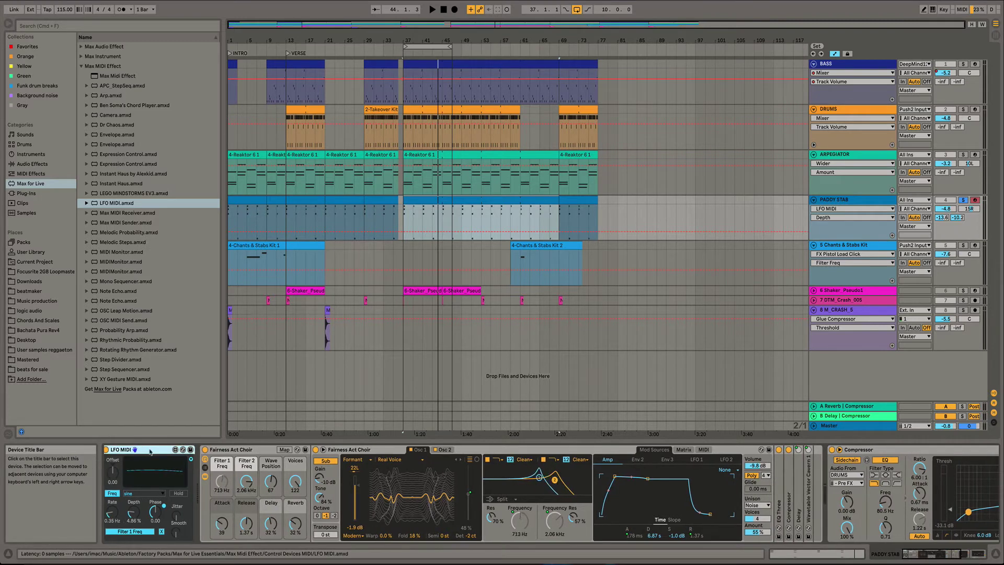
{"action": "left_click_drag", "start_coordinate": [120, 473], "coordinate": [120, 459]}
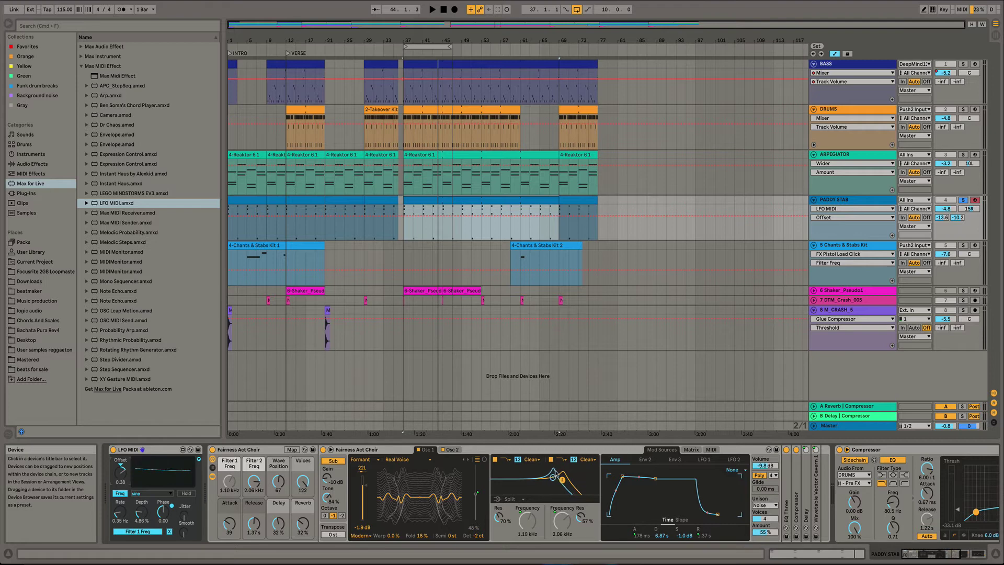
Step: Audition the modulated stab soloed, turn off the PADDY STAB solo and play the loop in the full mix
{"action": "key", "text": "space"}
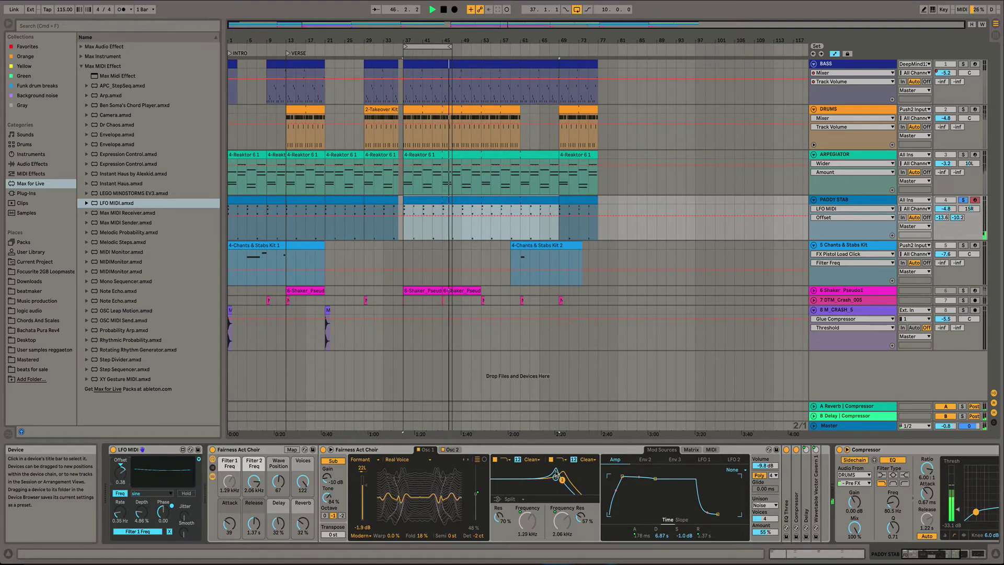
{"action": "key", "text": "space"}
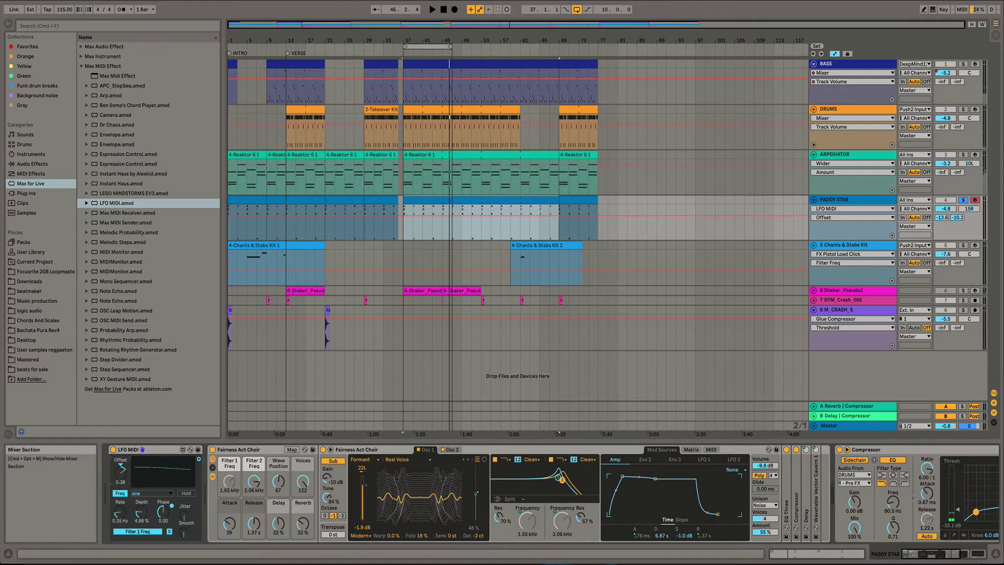
{"action": "left_click", "coordinate": [963, 200]}
{"action": "key", "text": "space"}
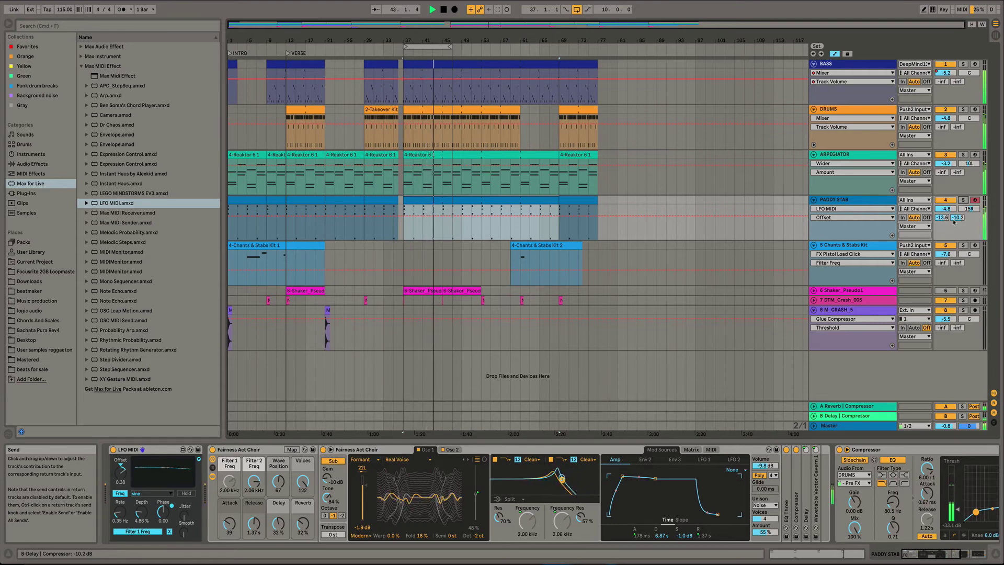
{"action": "key", "text": "space"}
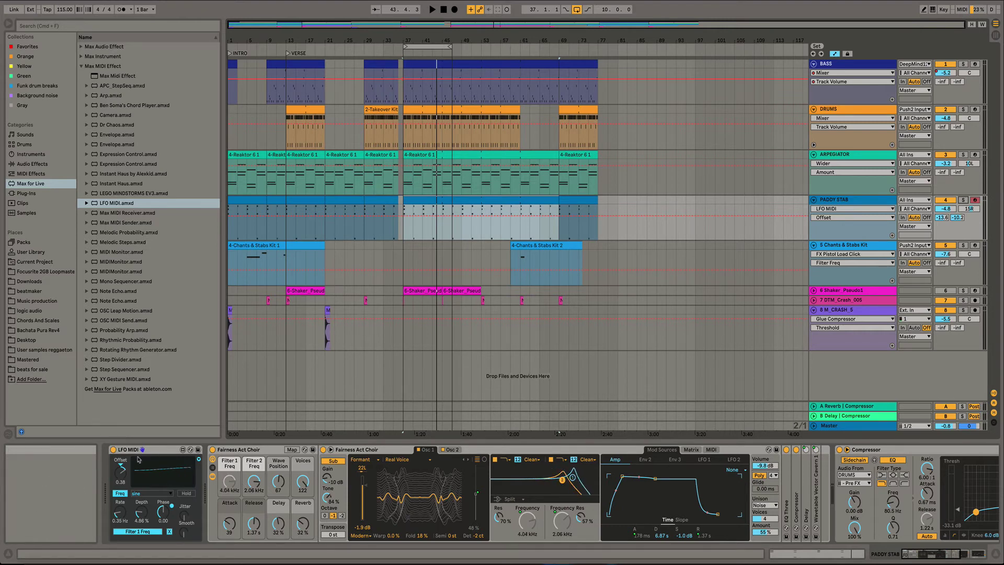
Step: Add a second LFO MIDI device to the PADDY STAB track and map it to the rack's Filter 2 Freq macro
{"action": "left_click", "coordinate": [107, 204]}
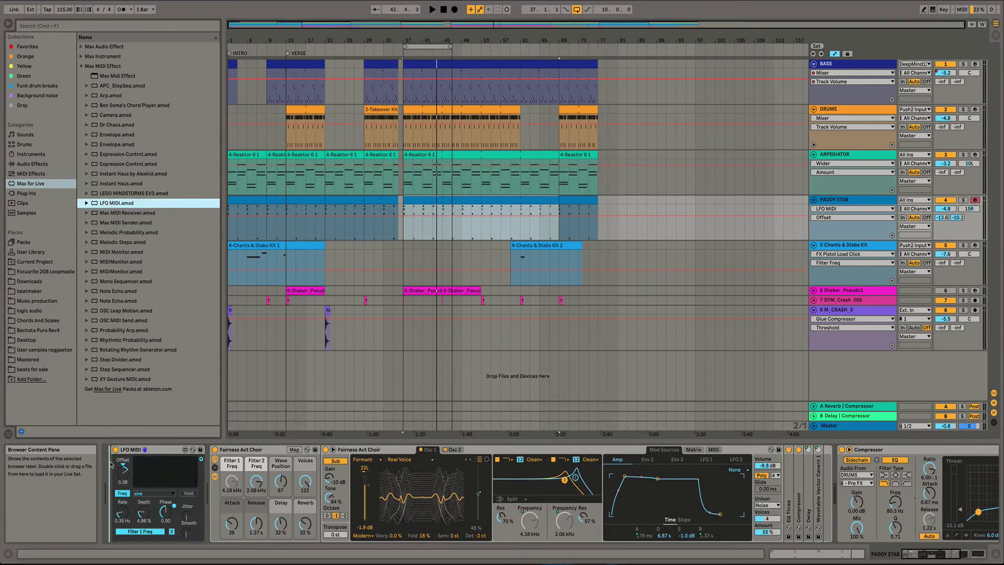
{"action": "key", "text": "Return"}
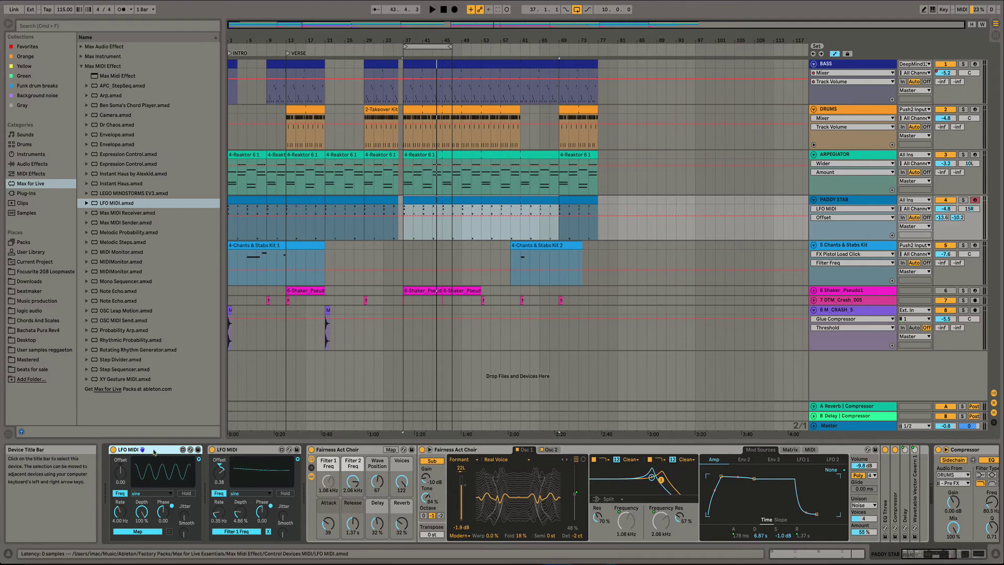
{"action": "left_click", "coordinate": [137, 532]}
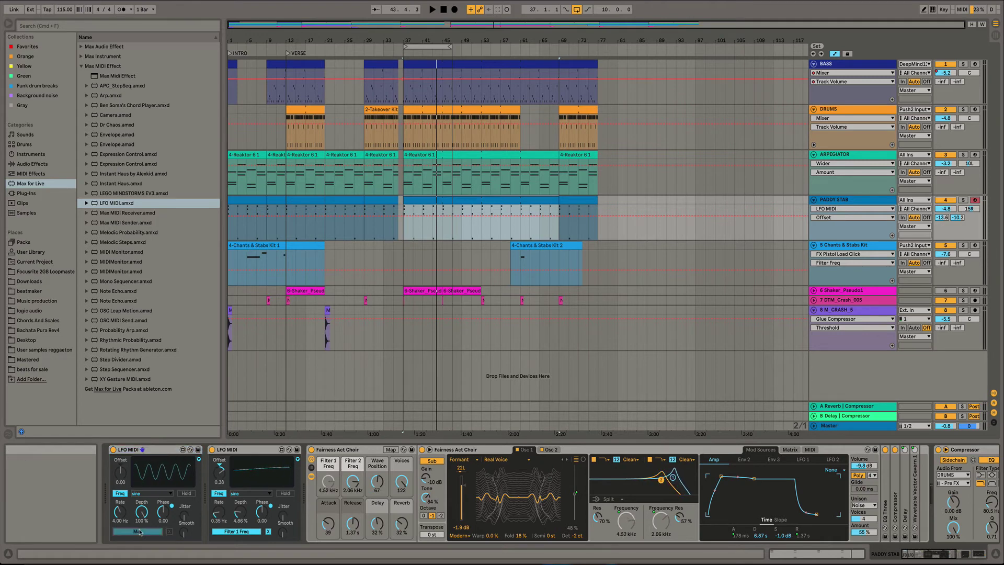
{"action": "left_click", "coordinate": [355, 483]}
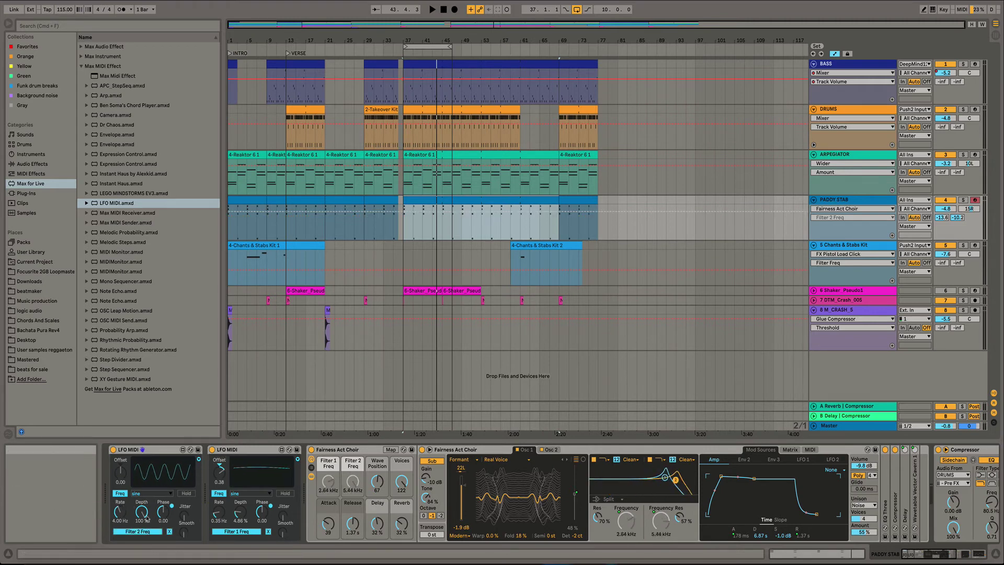
Step: Set the Filter 2 Freq LFO's rate to about 0.20 Hz, its depth to about 4 % and its offset to about 0.63
{"action": "left_click_drag", "start_coordinate": [119, 512], "coordinate": [120, 544]}
{"action": "left_click_drag", "start_coordinate": [141, 512], "coordinate": [141, 549]}
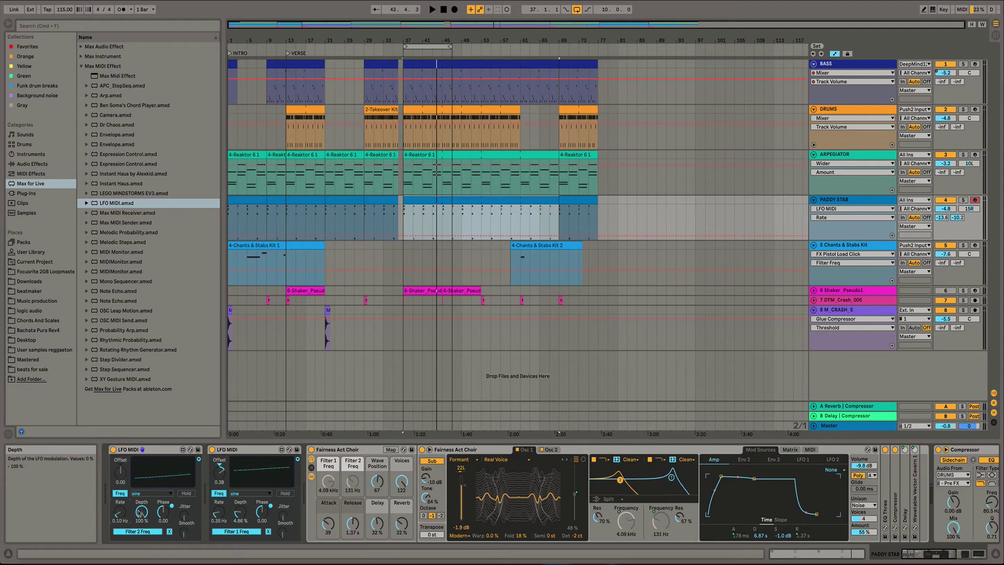
{"action": "left_click_drag", "start_coordinate": [121, 473], "coordinate": [120, 454]}
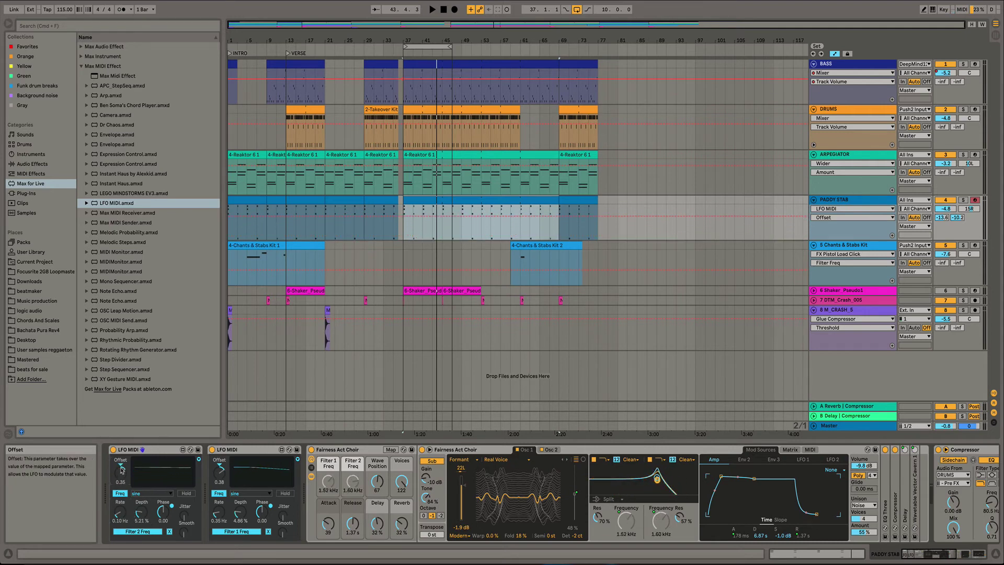
Step: Add a third LFO MIDI device to the PADDY STAB track and map it to the rack's Wave Position macro
{"action": "left_click", "coordinate": [106, 204]}
{"action": "left_click_drag", "start_coordinate": [106, 475], "coordinate": [112, 486]}
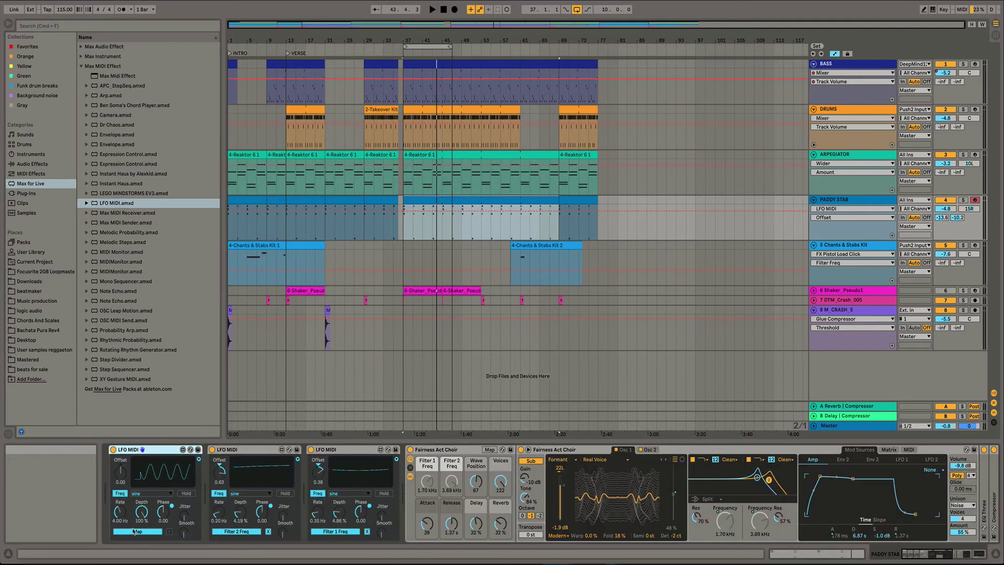
{"action": "left_click", "coordinate": [133, 531]}
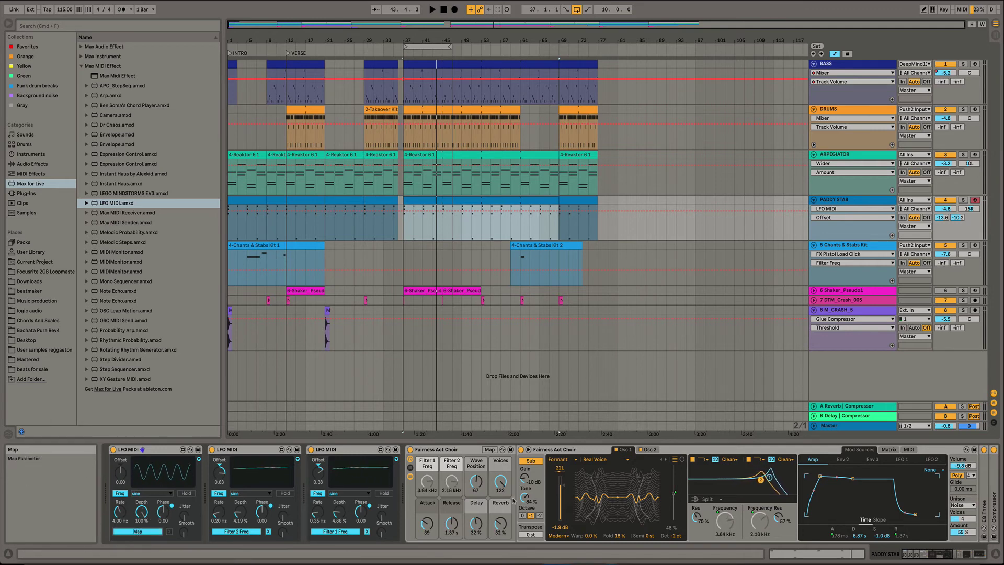
{"action": "left_click", "coordinate": [478, 484]}
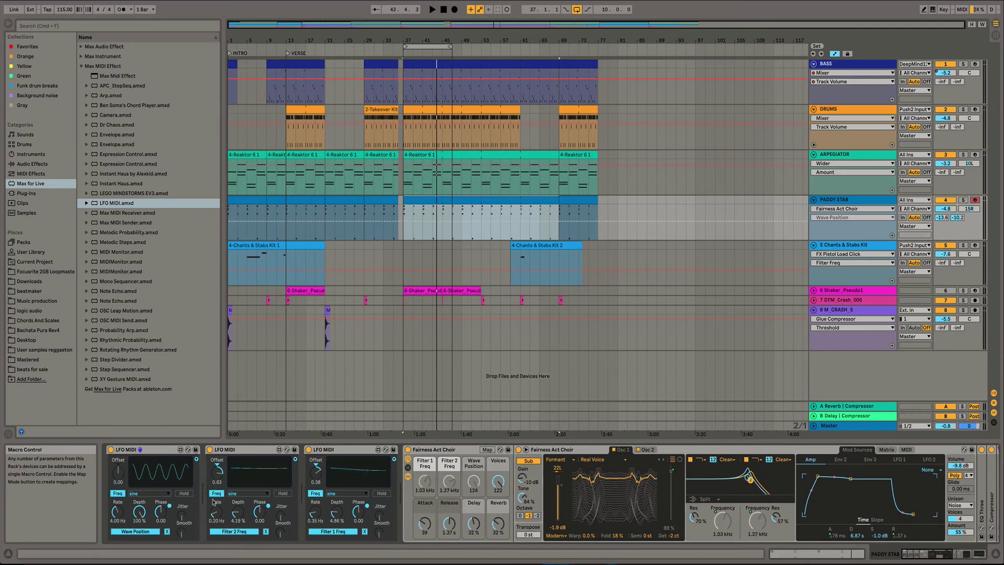
Step: Set the Wave Position LFO's rate to about 0.35 Hz, its depth to about 3.6 % and its offset to about 0.36
{"action": "left_click_drag", "start_coordinate": [118, 512], "coordinate": [139, 526]}
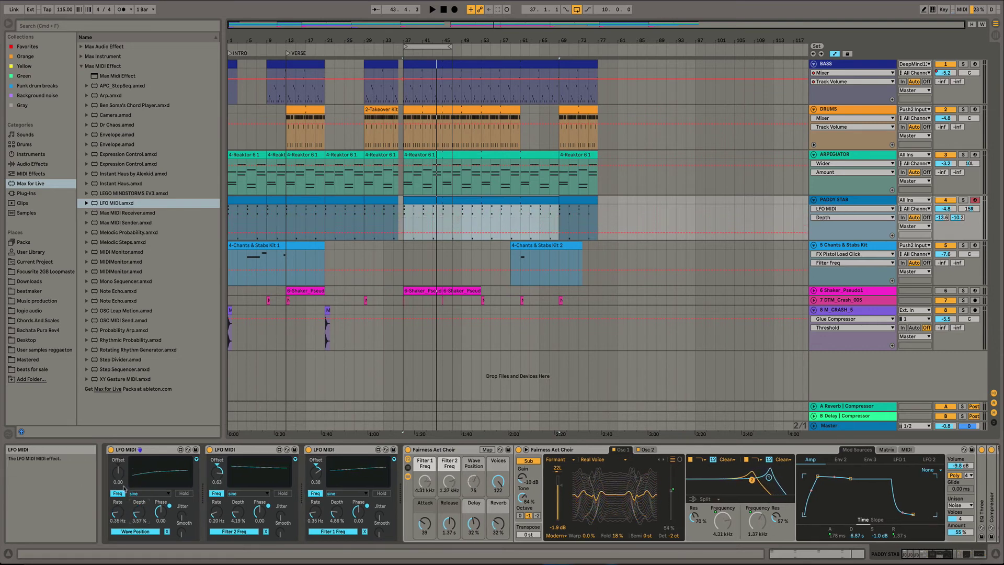
{"action": "left_click_drag", "start_coordinate": [119, 472], "coordinate": [118, 463]}
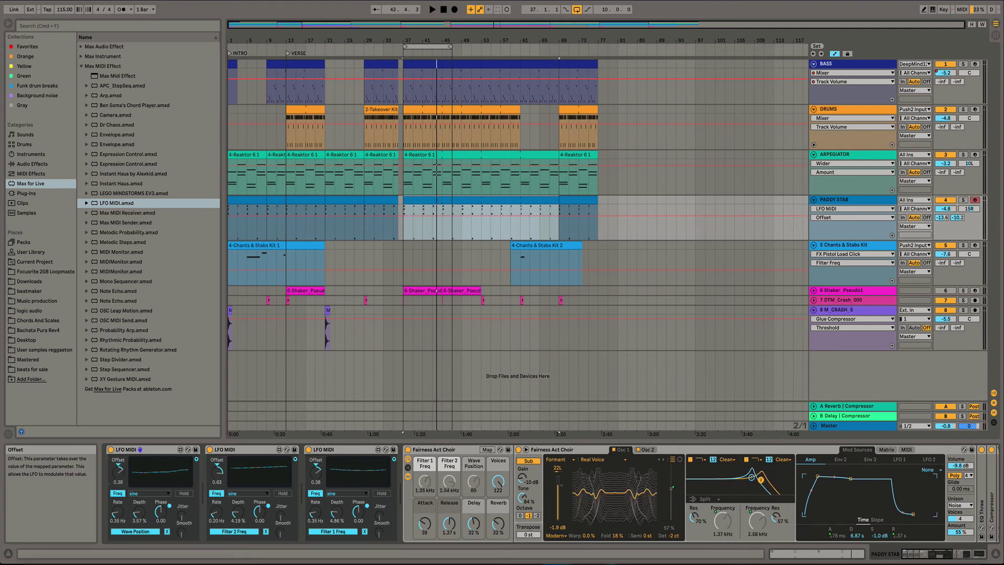
{"action": "mouse_move", "coordinate": [327, 560]}
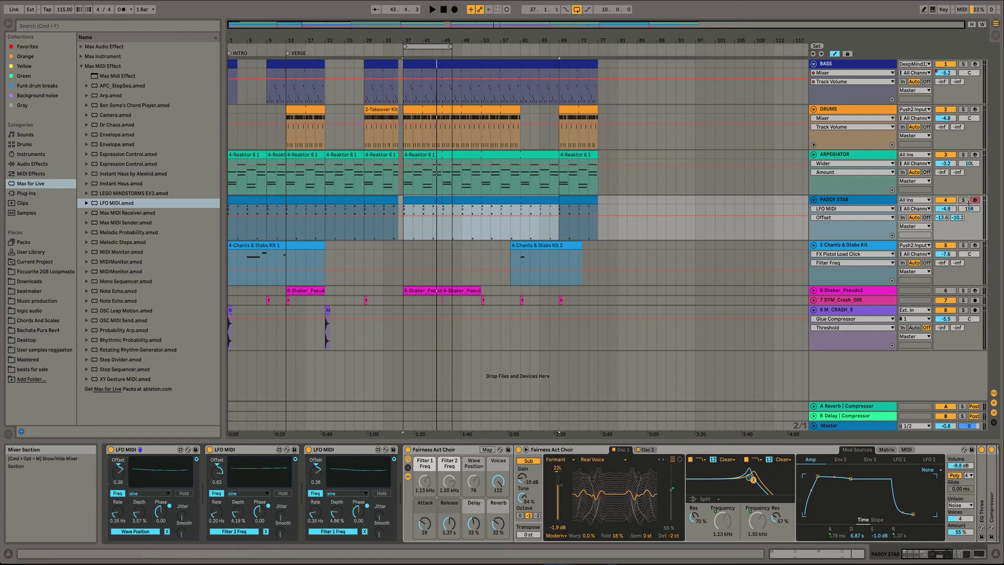
Step: Play the PADDY STAB track soloed with all three LFOs running, unsolo it and play the loop in the full mix
{"action": "left_click", "coordinate": [964, 201]}
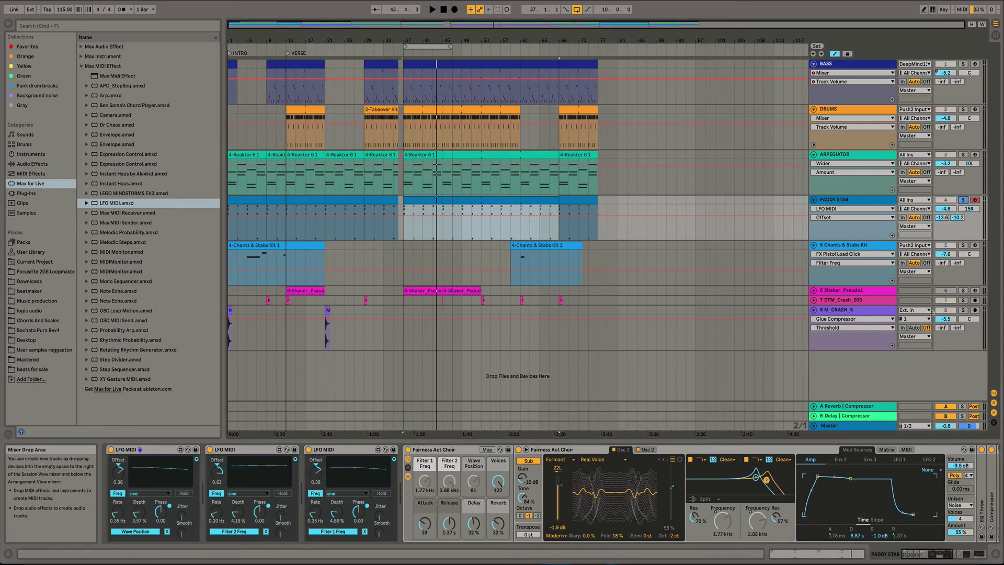
{"action": "key", "text": "space"}
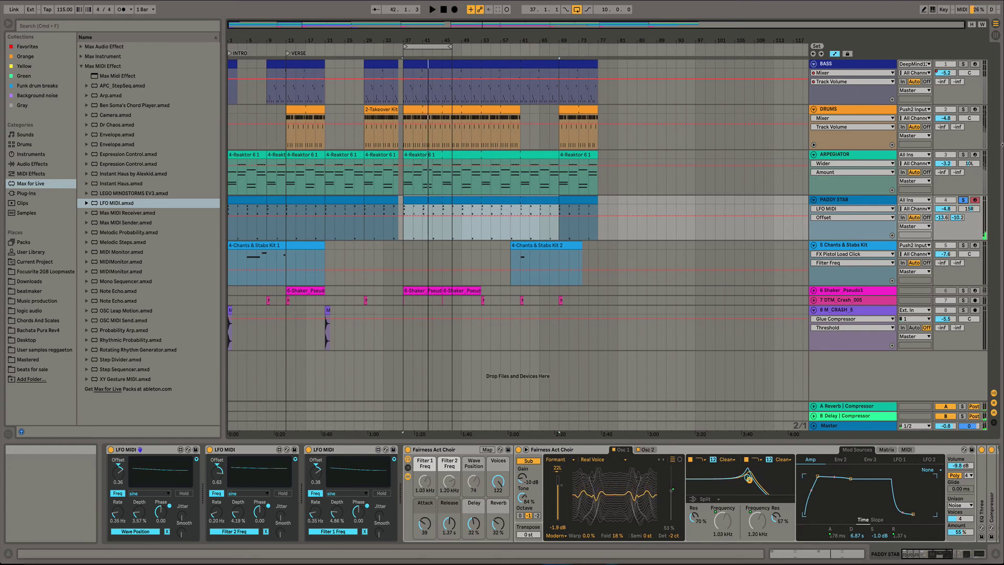
{"action": "left_click", "coordinate": [964, 201]}
{"action": "key", "text": "space"}
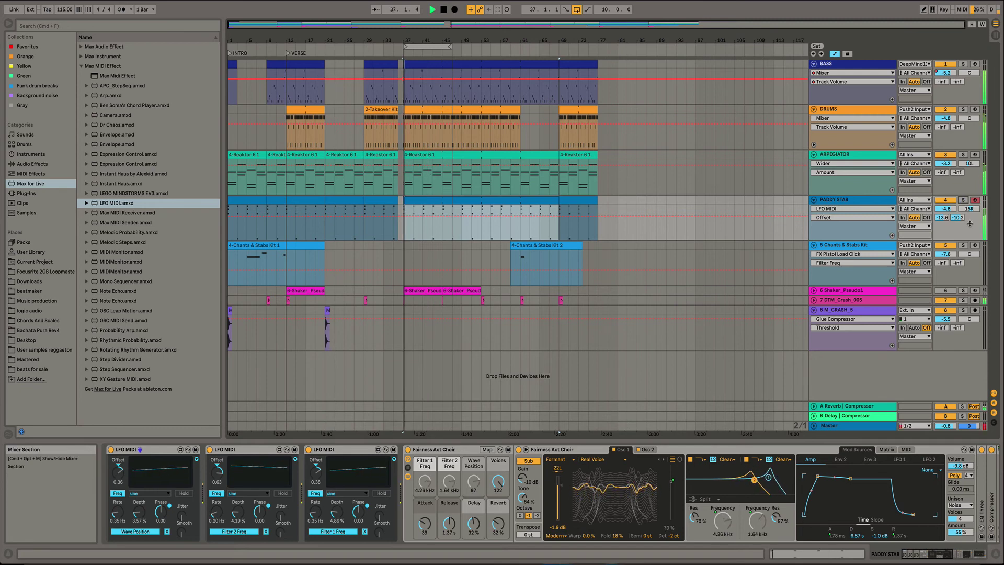